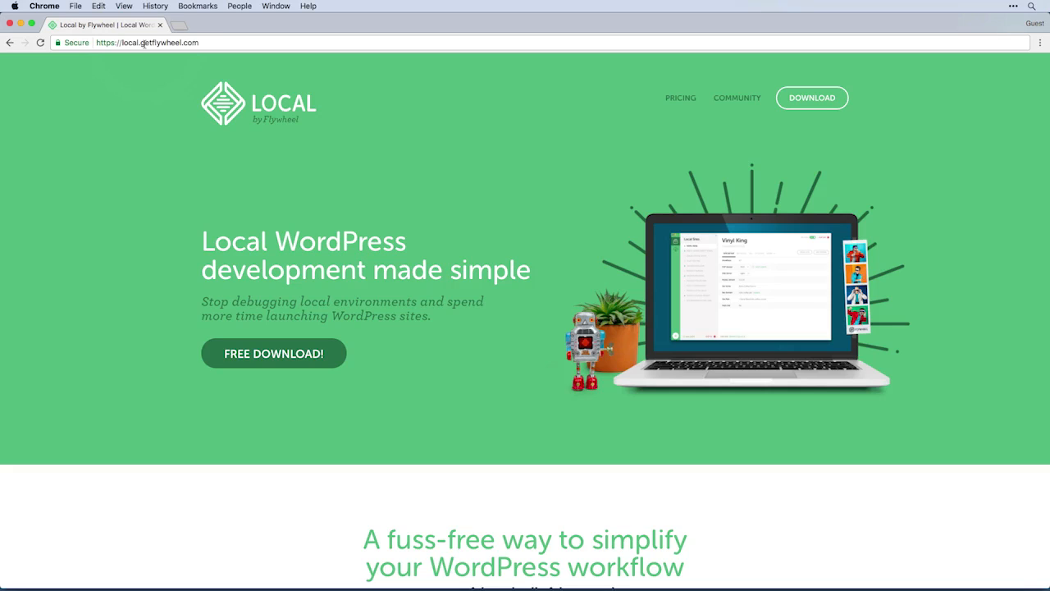
Open the free download form, compare its Mac and Windows platform choices, and close the form
click(295, 354)
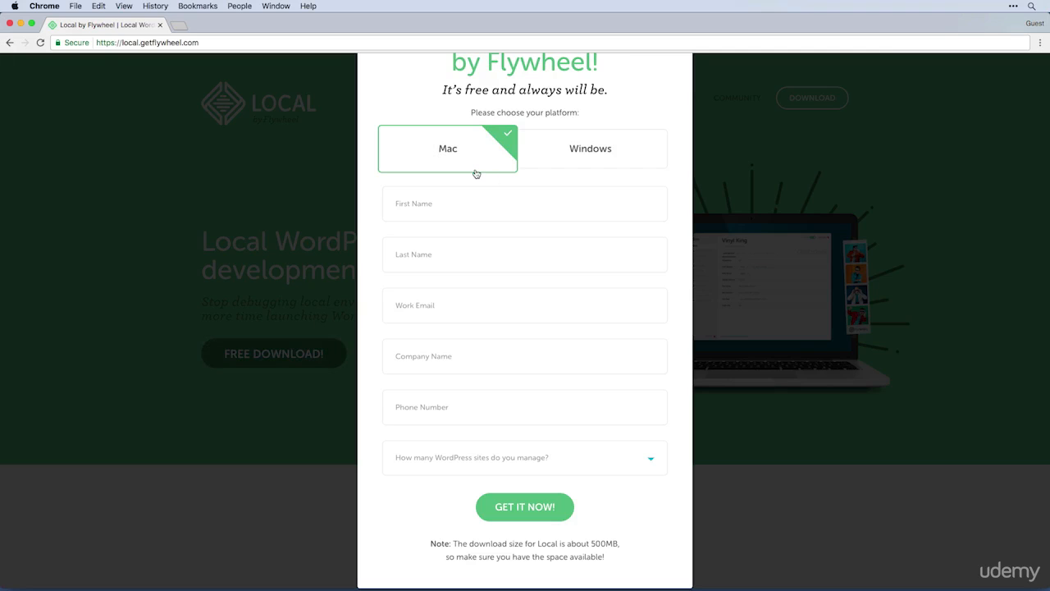
click(576, 163)
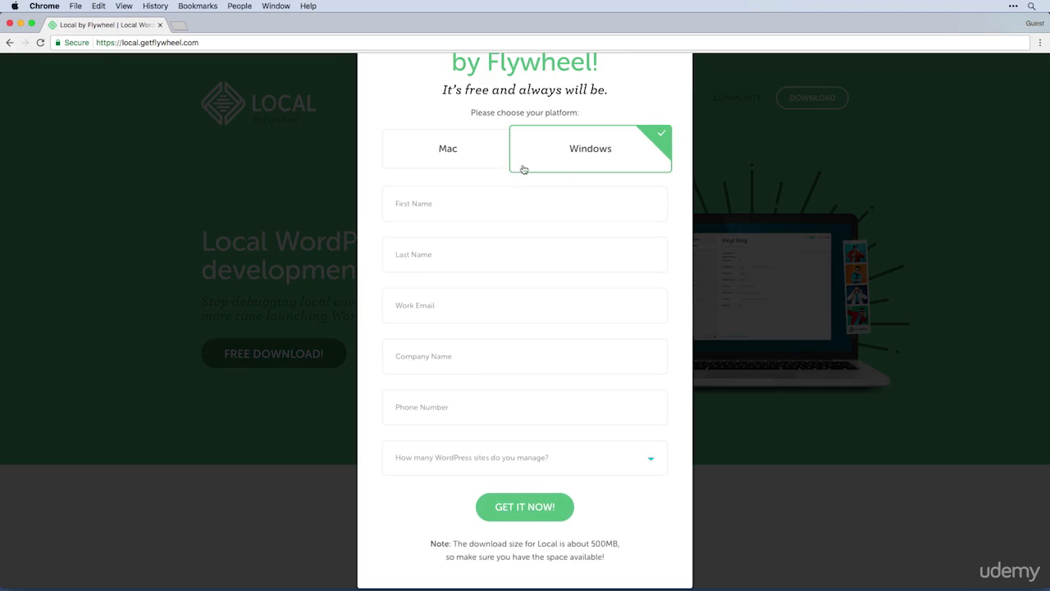
click(484, 164)
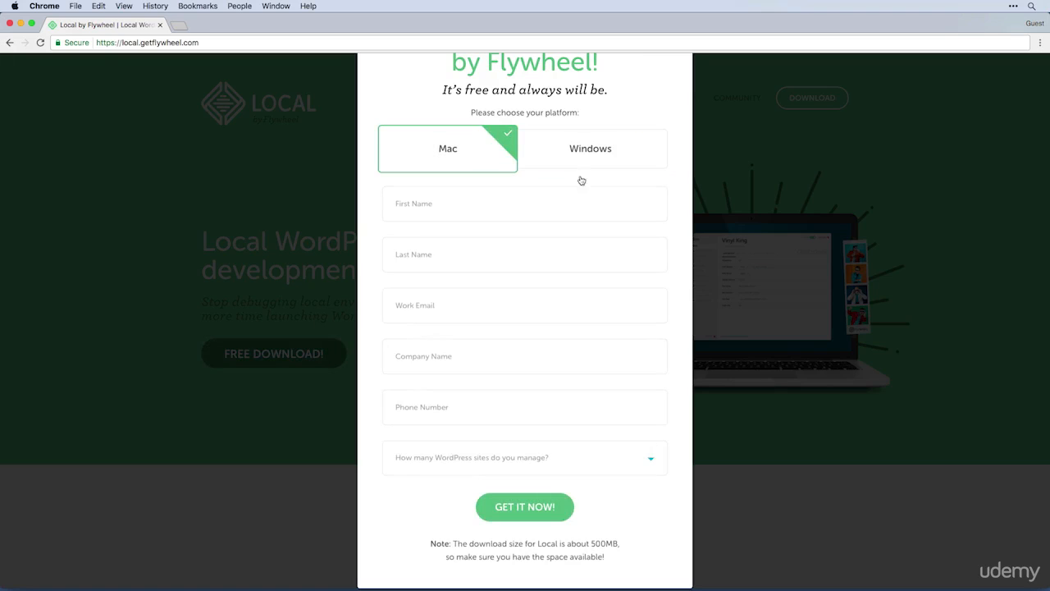
click(805, 176)
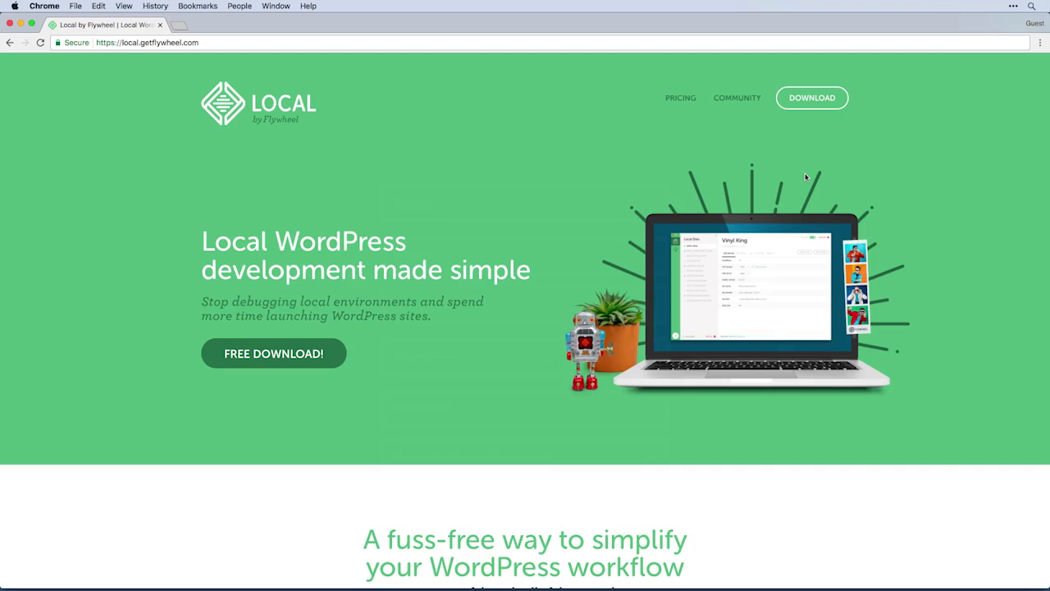
Switch to Local by Flywheel and start a new site named WordPress Development with its advanced options expanded
key(ctrl+Right)
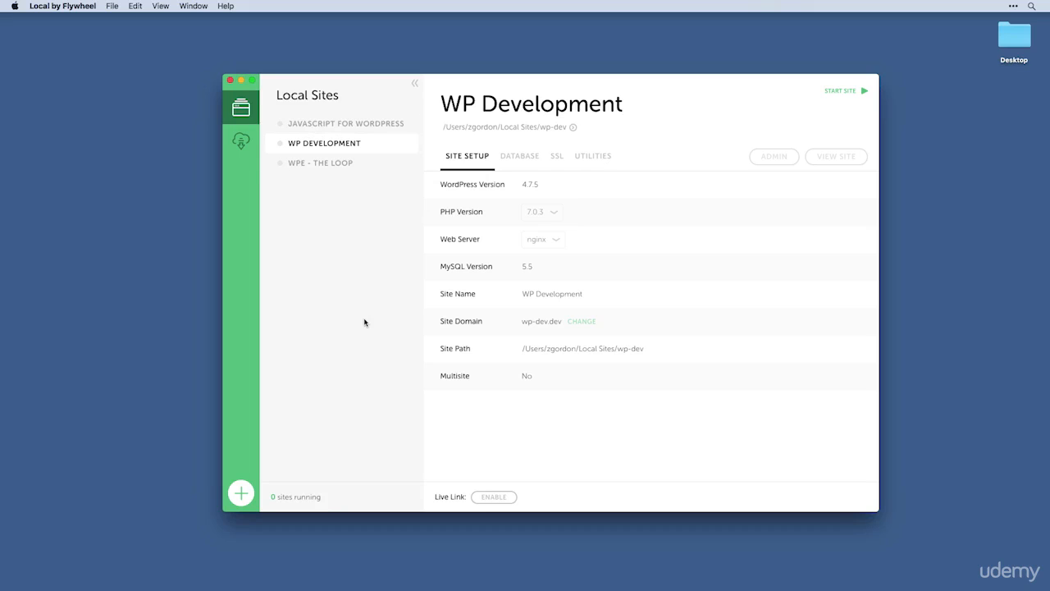
click(241, 492)
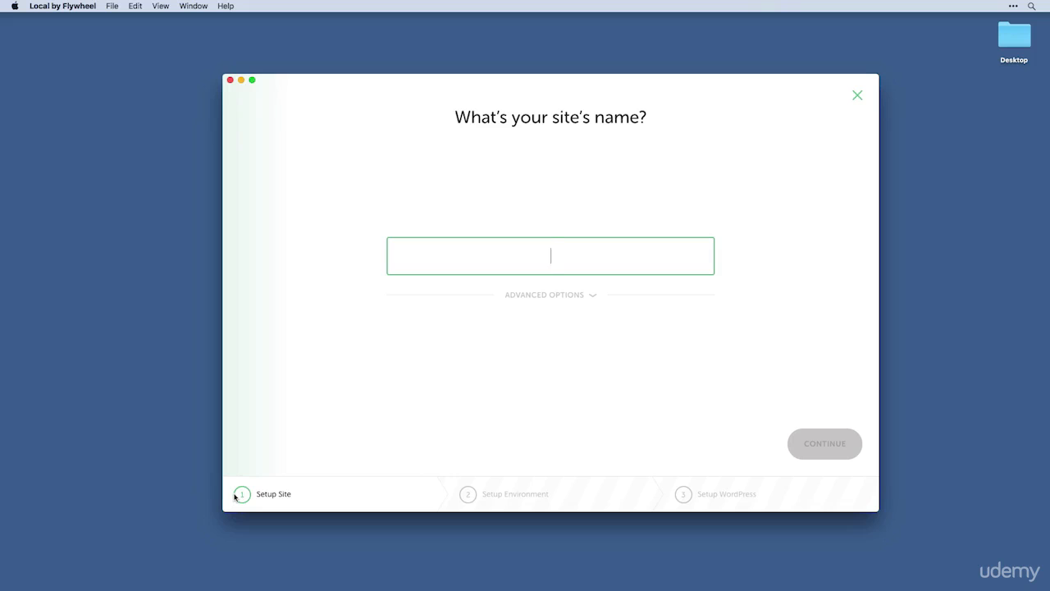
text(Wor)
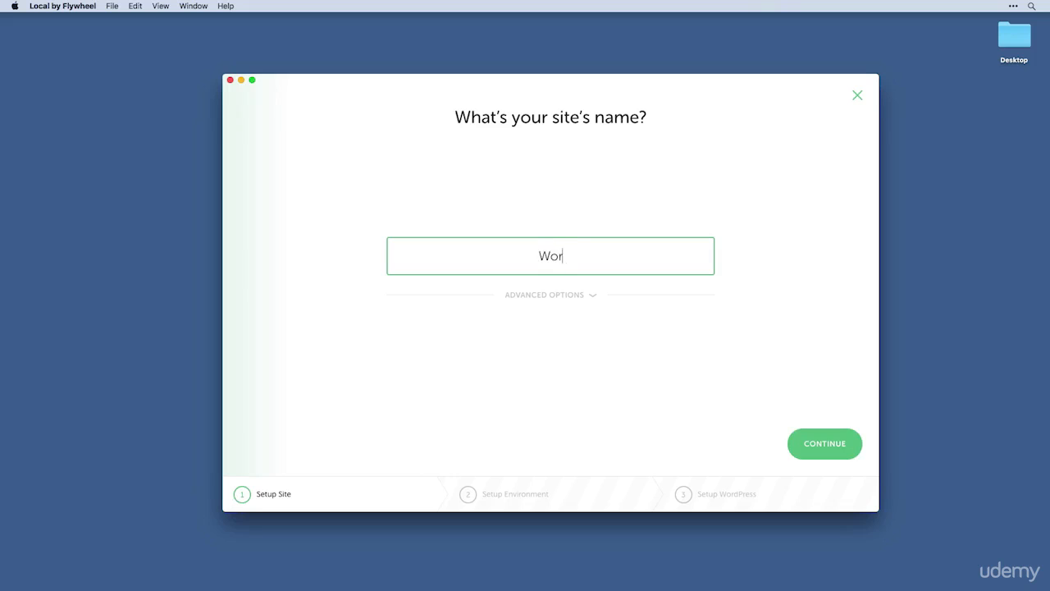
text(dPress)
click(562, 297)
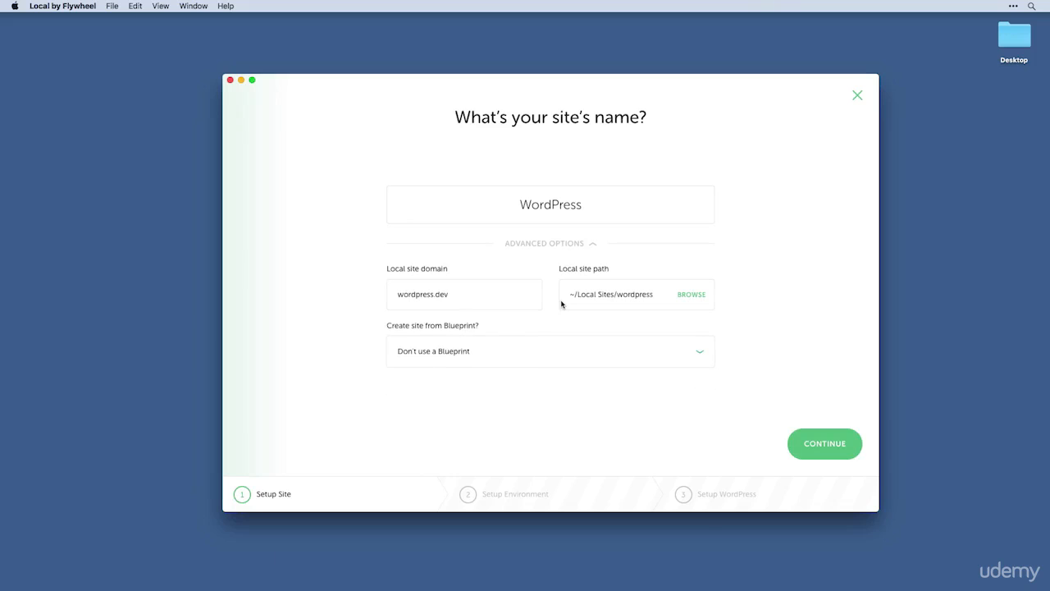
click(563, 204)
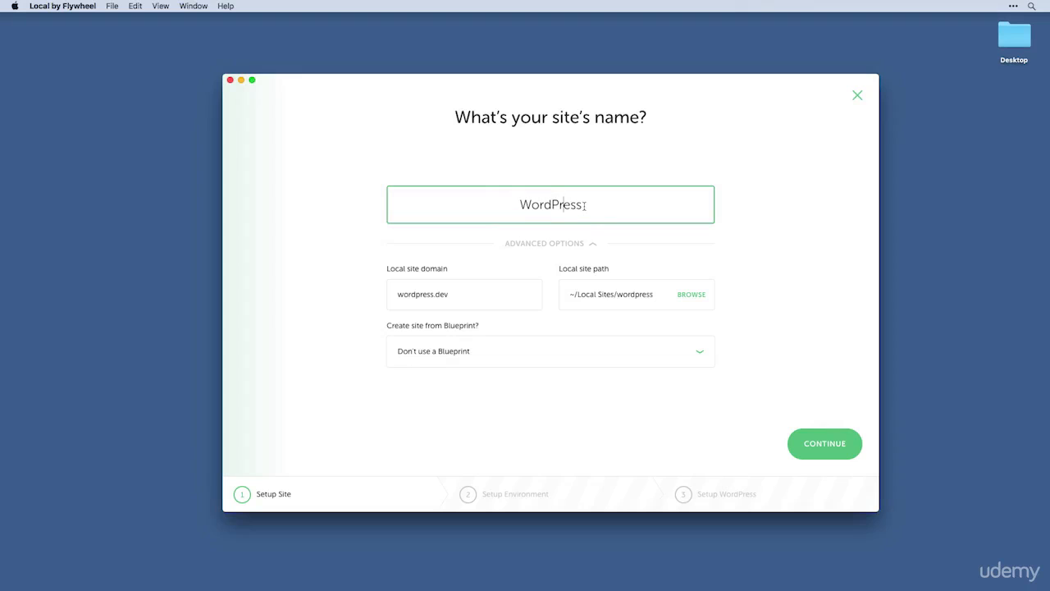
text(Development)
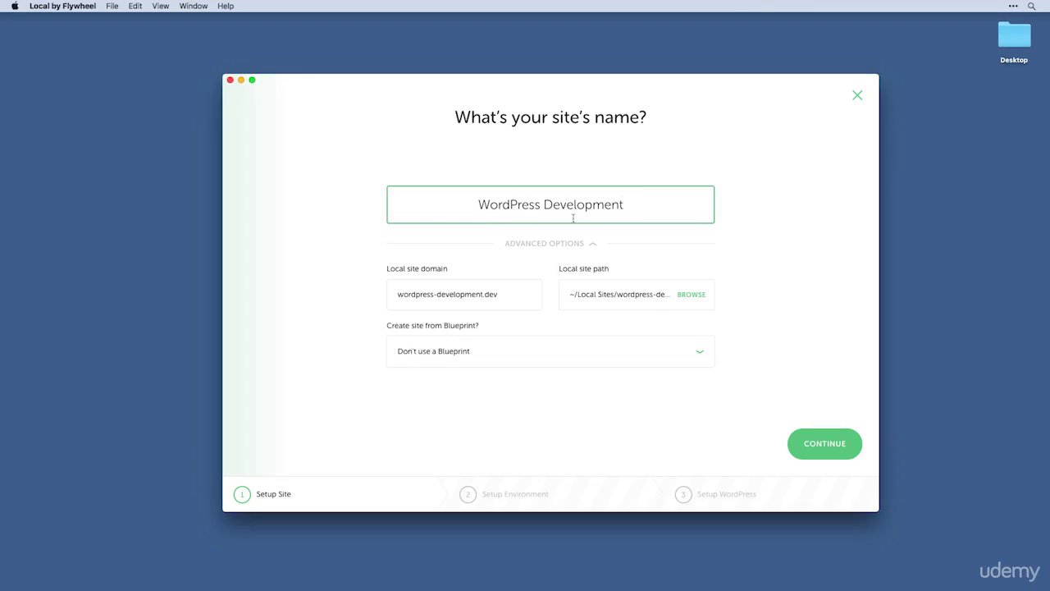
Set the new site's local domain to wordpress.dev
click(479, 296)
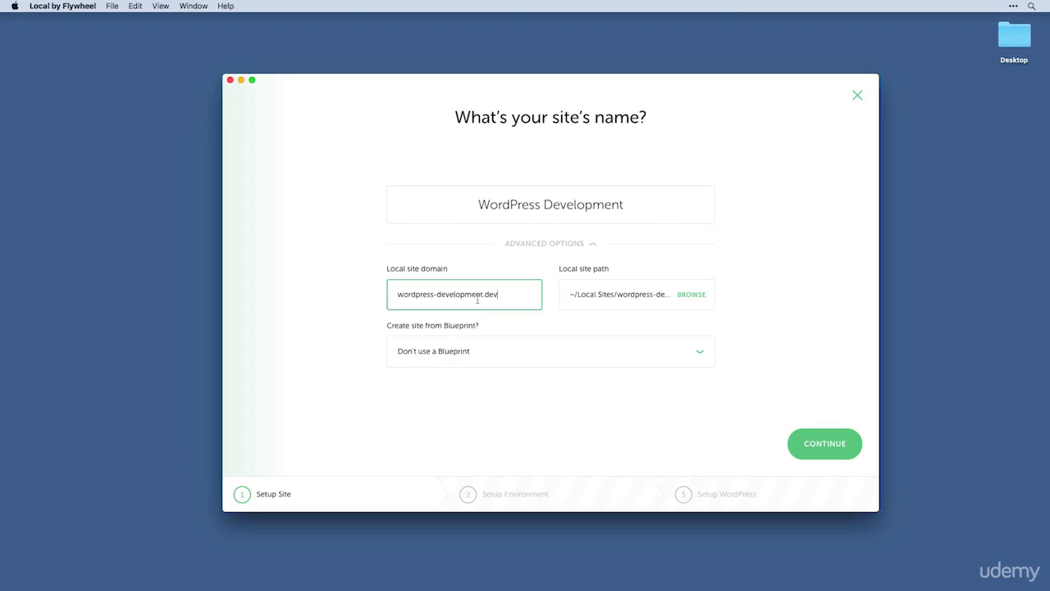
drag(479, 296, 397, 294)
text(wordpress)
double_click(441, 295)
Keep the site set to Don't use a Blueprint and continue to the environment setup
click(464, 353)
click(526, 353)
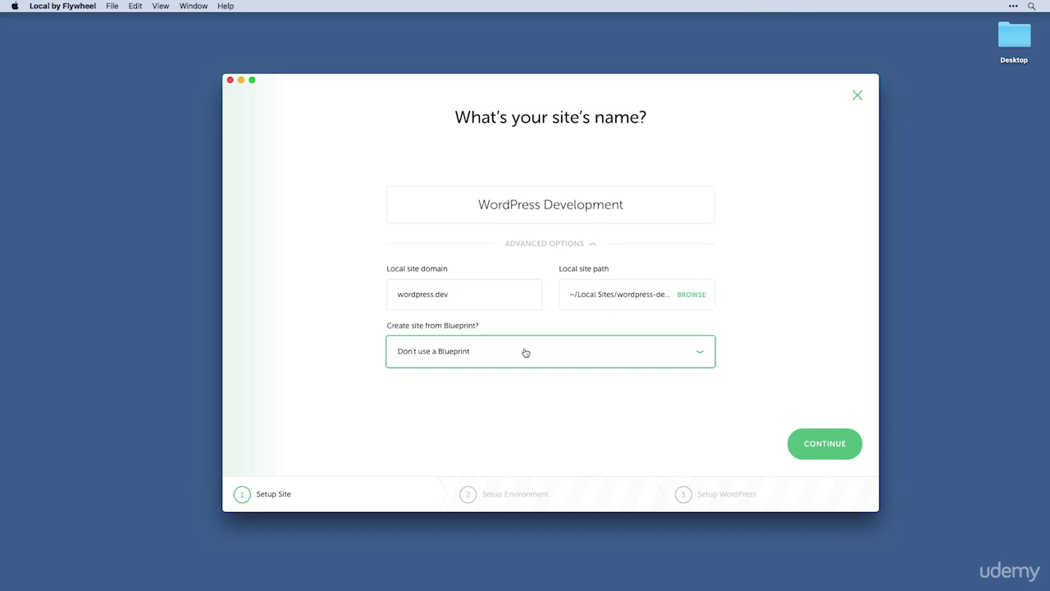
click(702, 357)
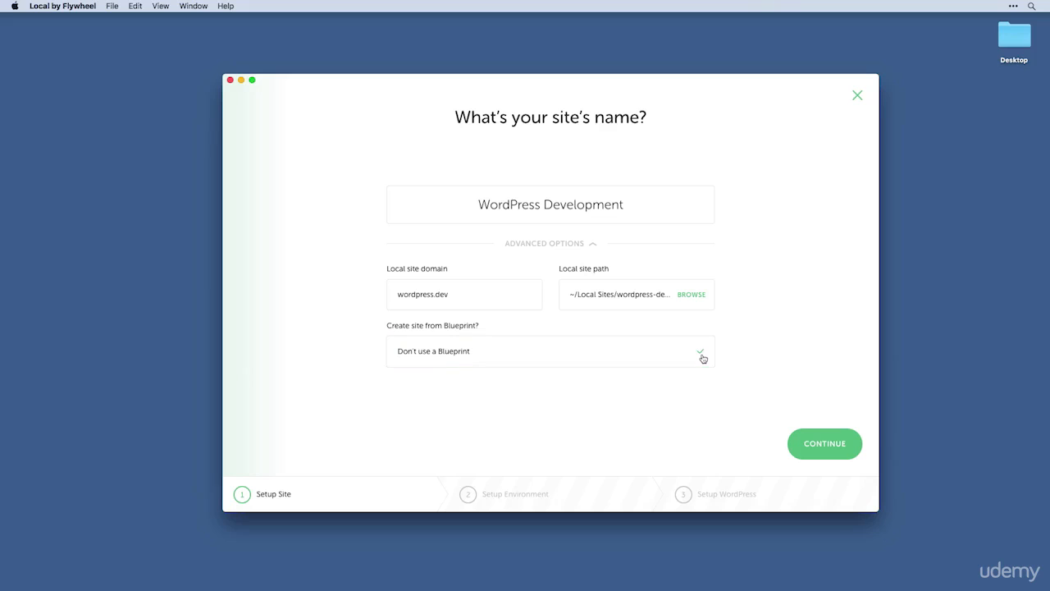
click(702, 357)
click(836, 337)
click(838, 447)
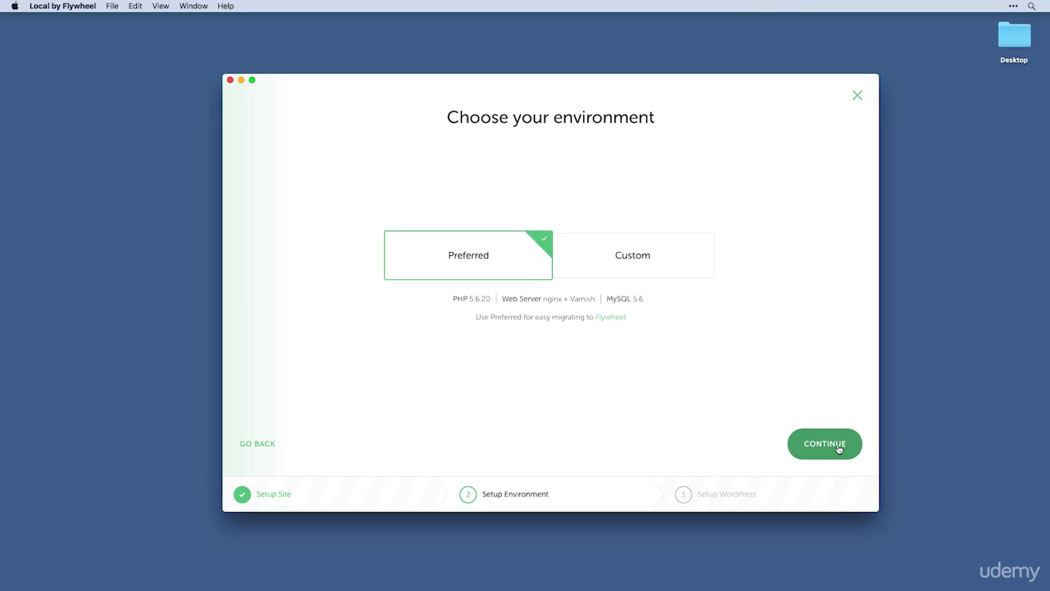
Examine the PHP, web server and MySQL version choices of the Custom environment
click(635, 265)
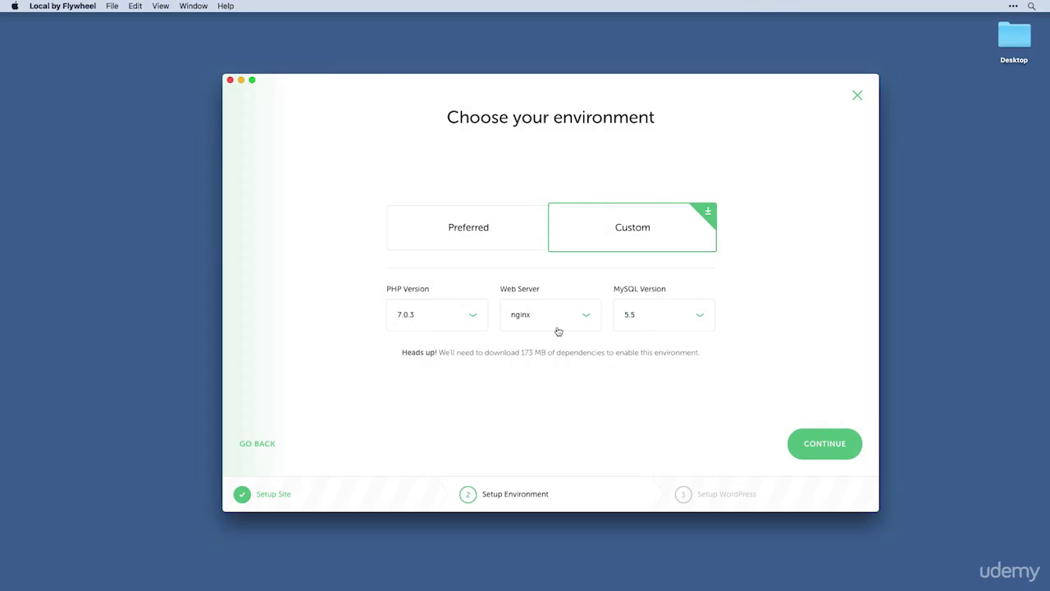
click(446, 323)
click(541, 316)
click(548, 316)
click(657, 313)
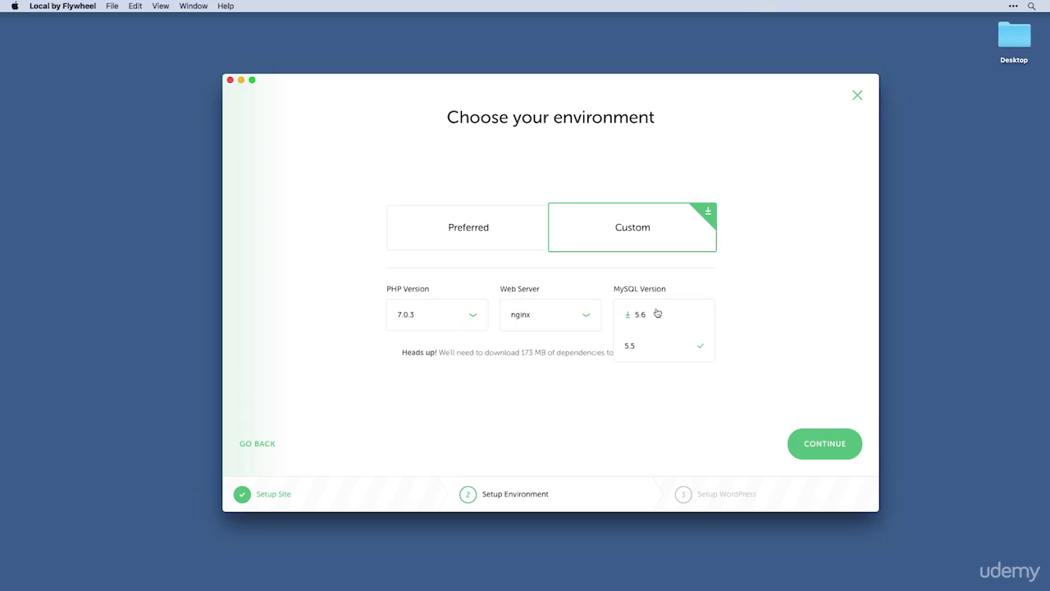
click(781, 306)
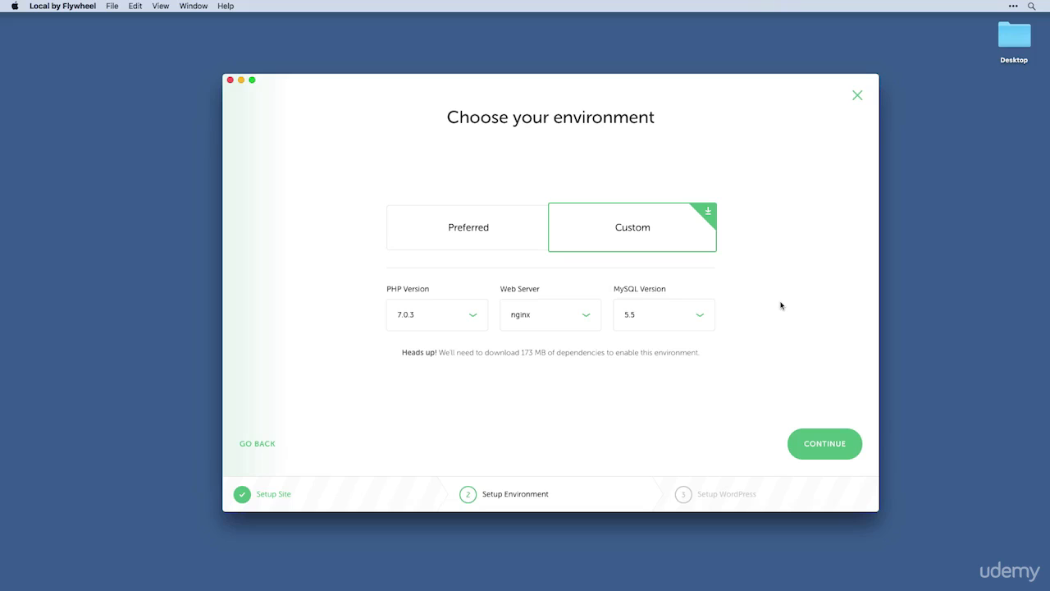
Choose the Preferred environment and add the site with the multisite option left at No
click(468, 230)
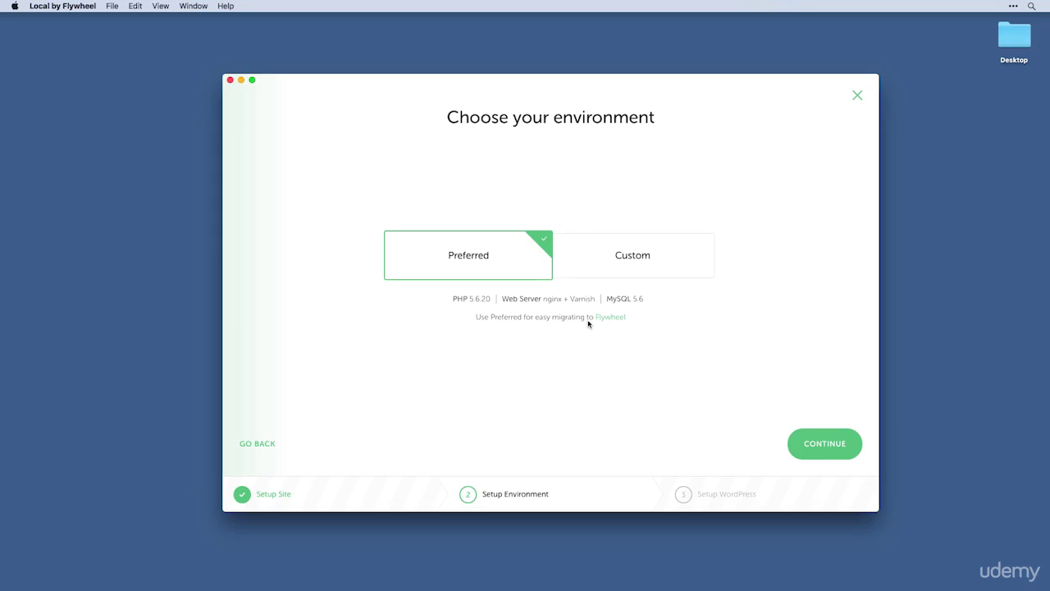
click(836, 450)
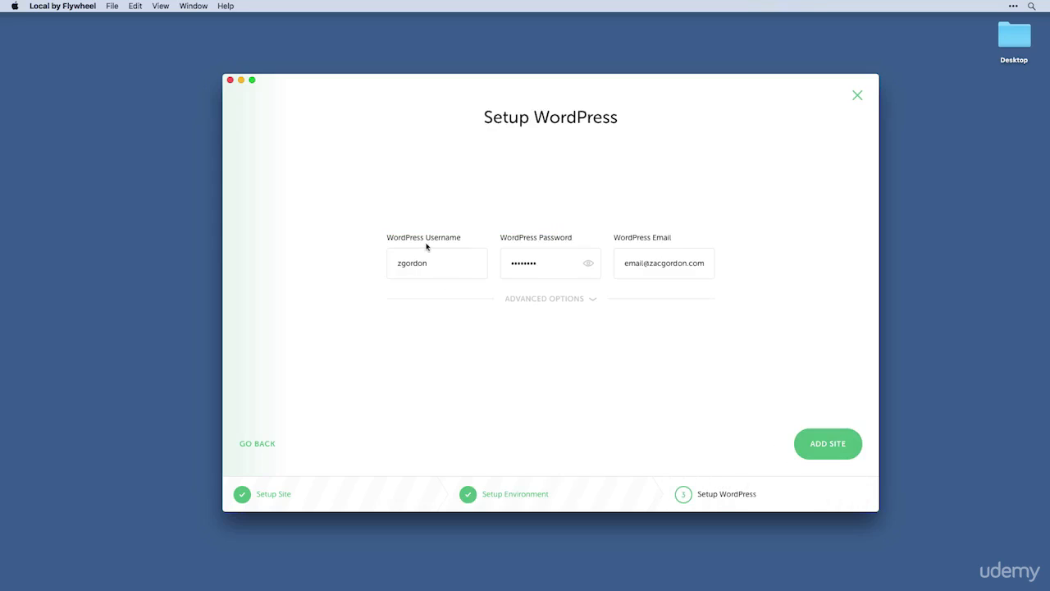
click(583, 302)
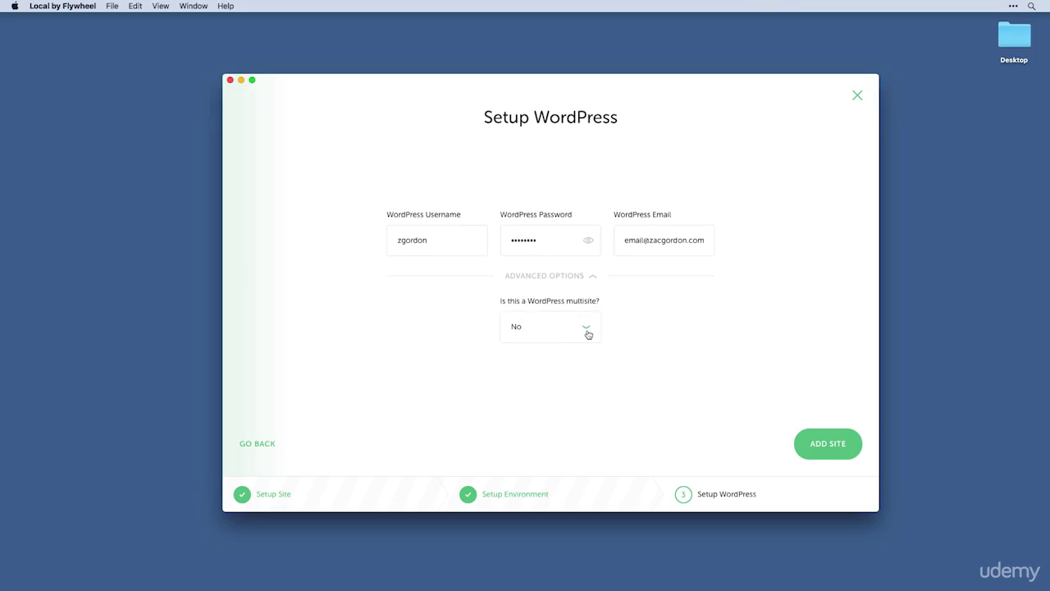
click(592, 278)
click(828, 443)
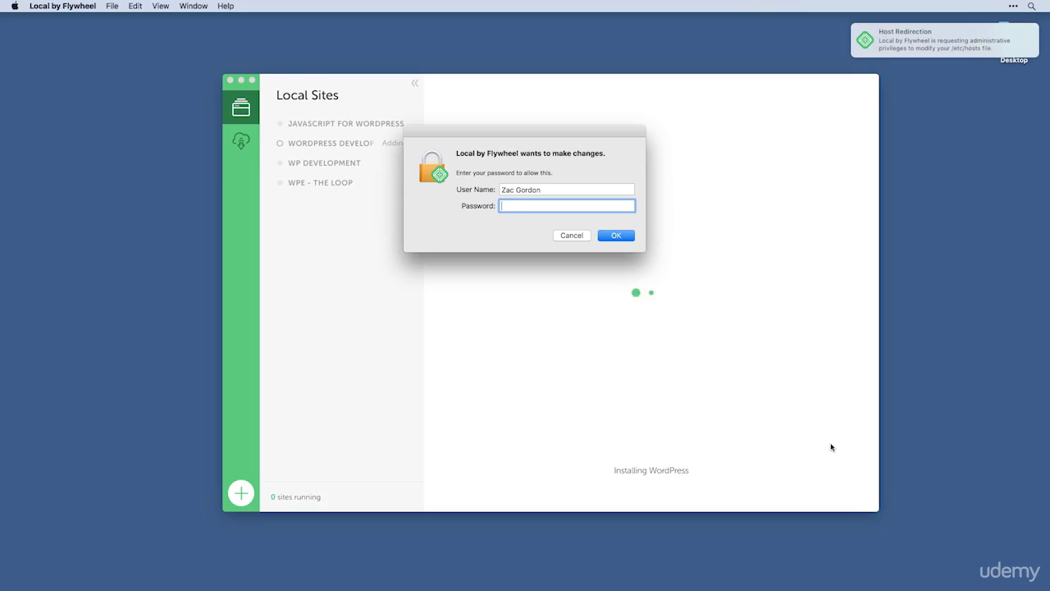
Enter the computer's administrator password to let Local by Flywheel modify the hosts file
text(••••)
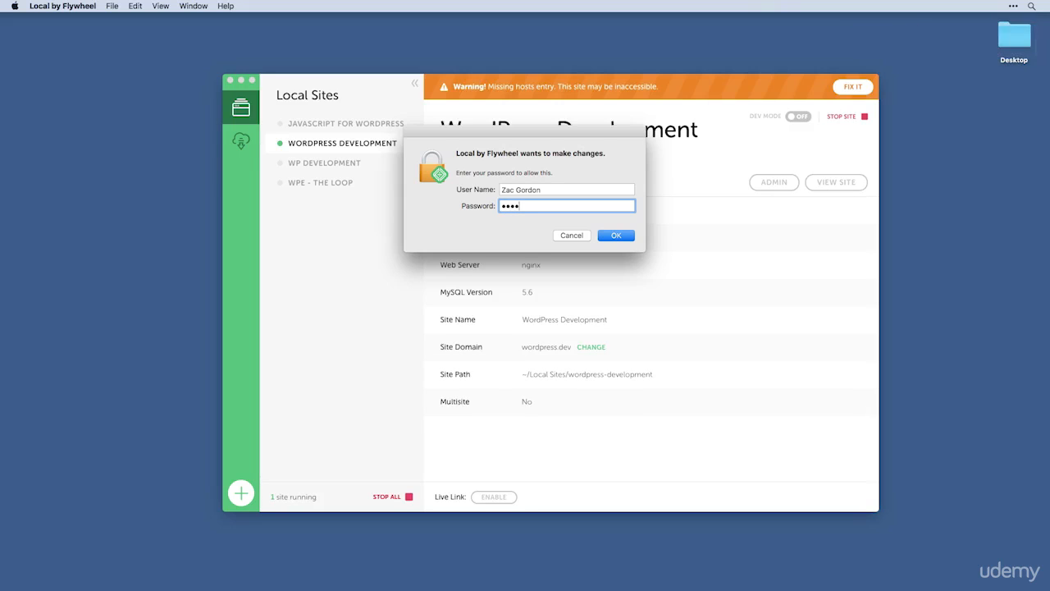
key(Return)
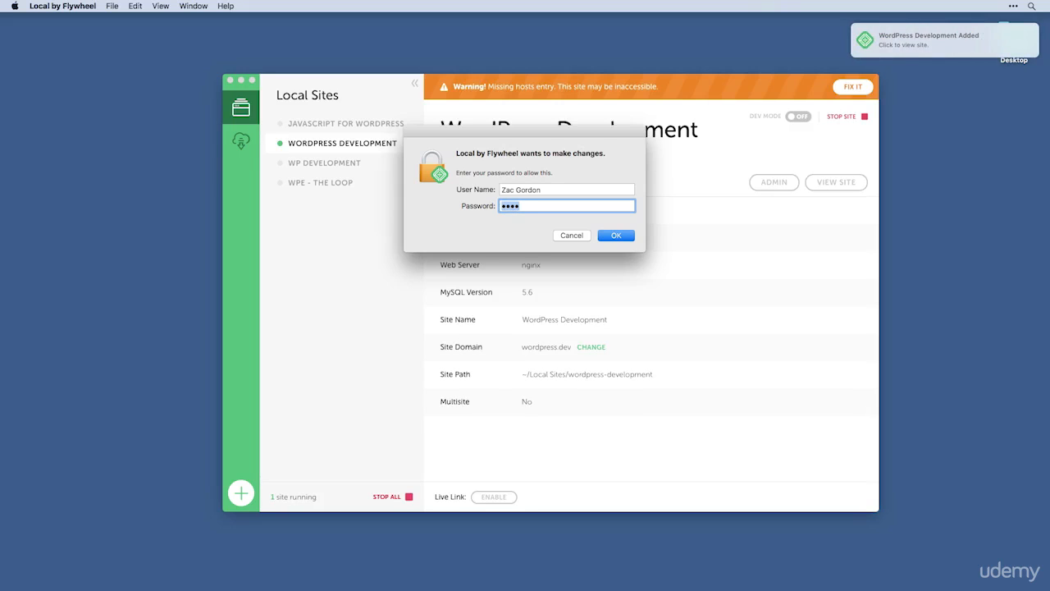
text(•••••••••)
key(Return)
text(••)
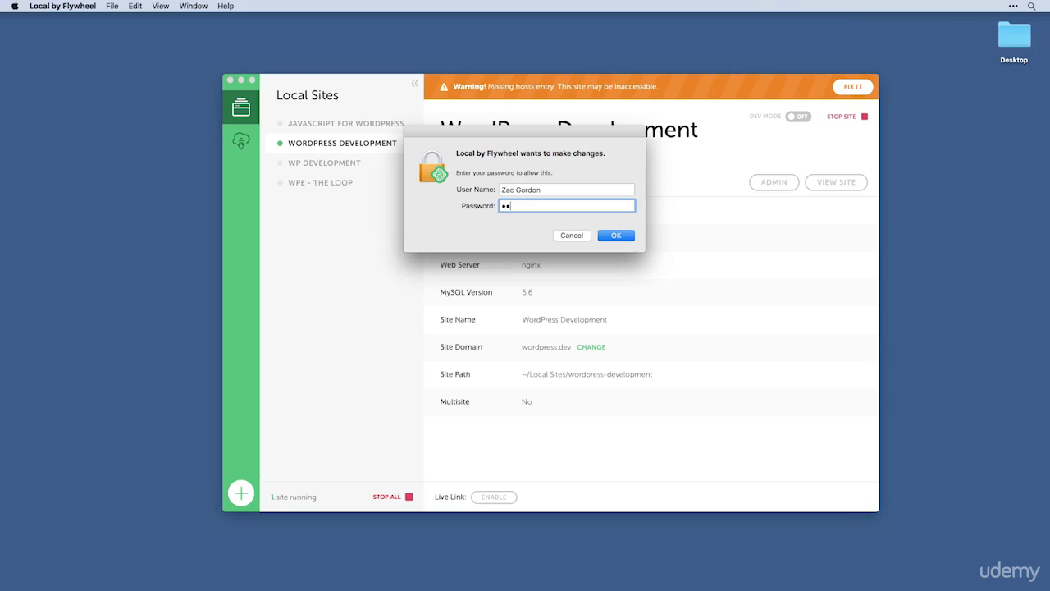
text(•••••••)
key(Return)
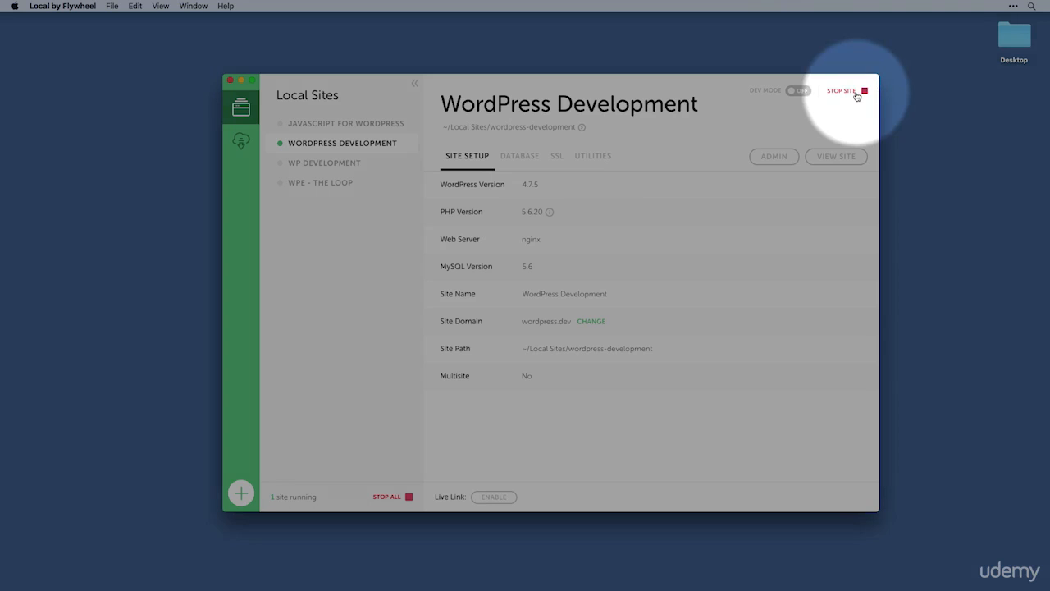
Stop the WordPress Development site and start it again
click(857, 96)
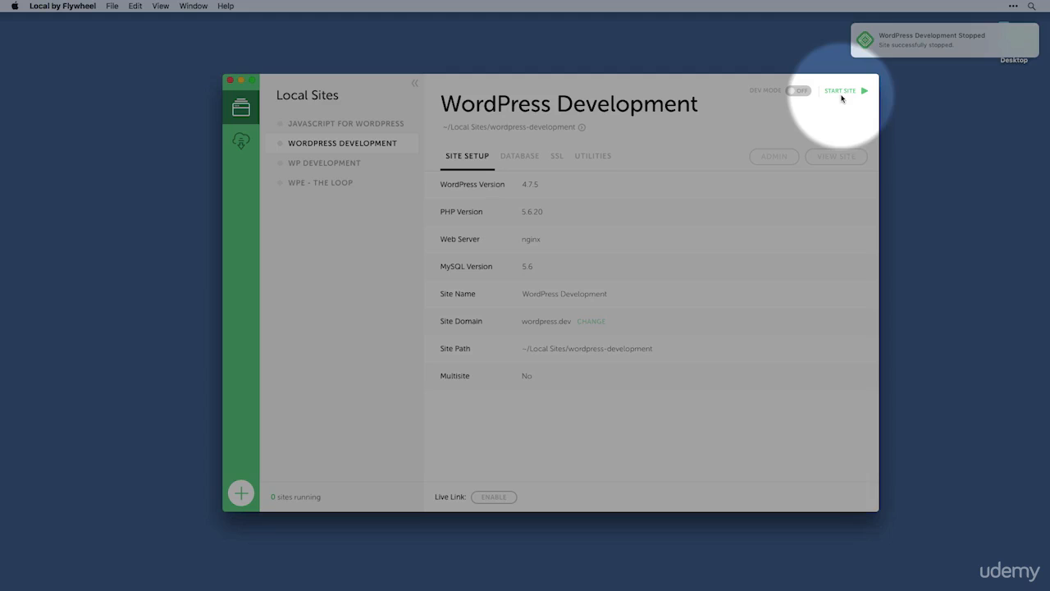
click(840, 96)
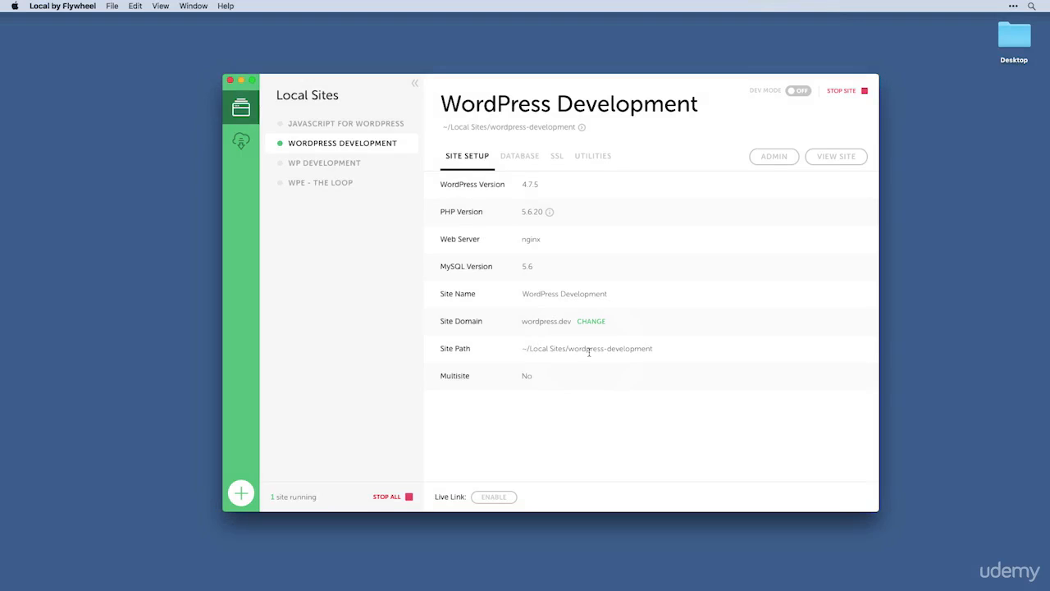
View the site's database connection details and look through the Sequel Pro website from its connect option
click(517, 167)
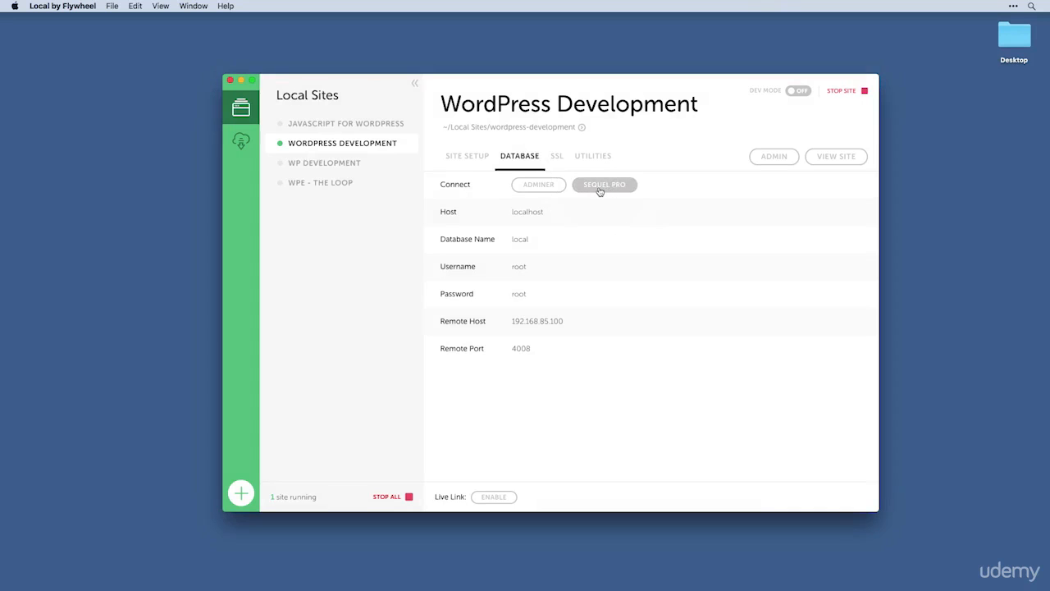
click(601, 185)
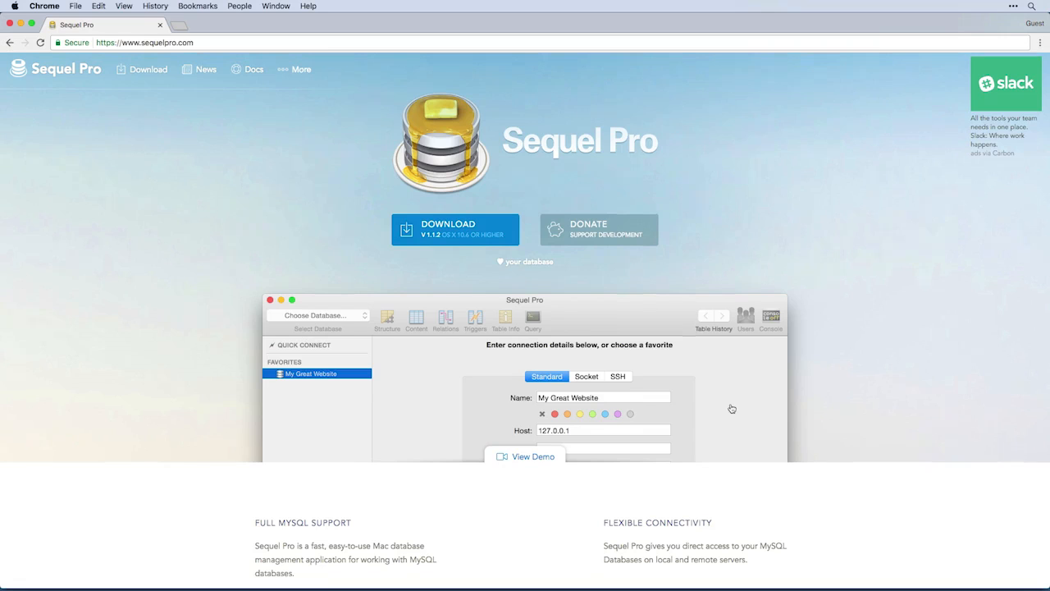
scroll(731, 408, down, 5)
scroll(731, 407, down, 8)
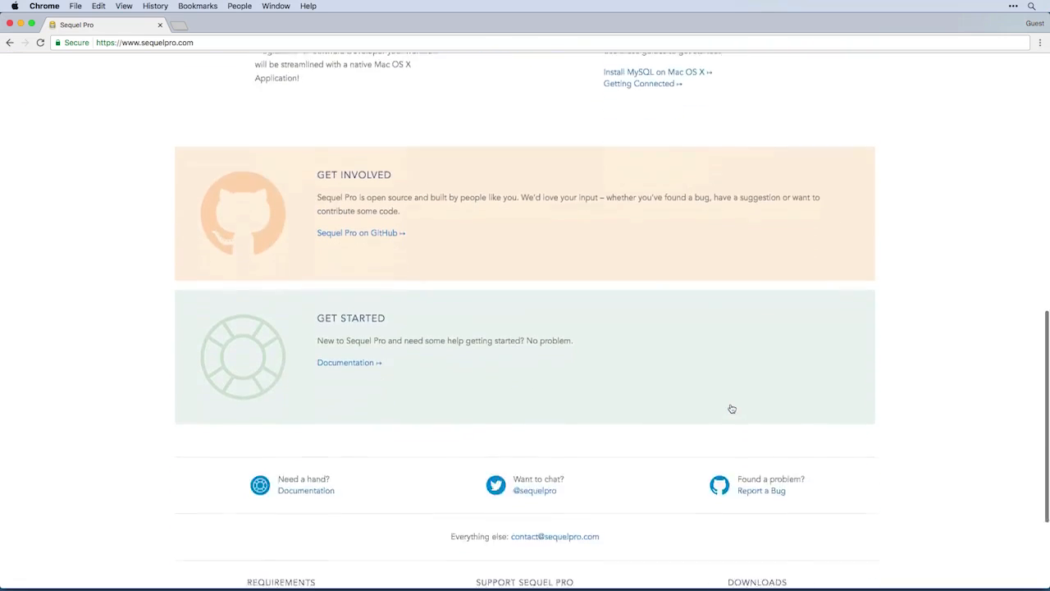
scroll(731, 407, up, 15)
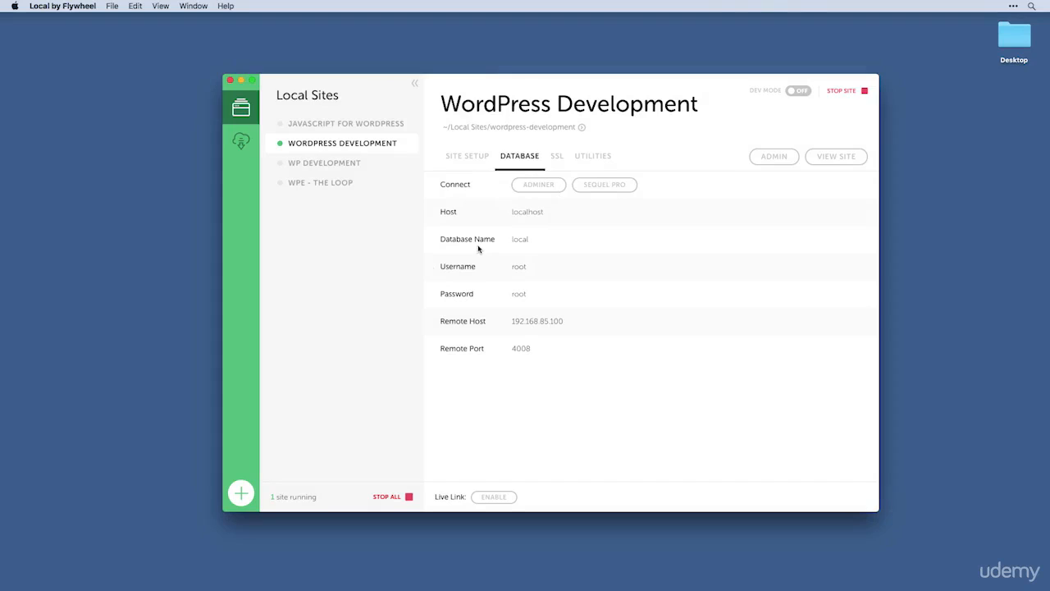
Review the site's SSL certificate and MailHog utility, and return to the setup details to check the site domain
click(554, 164)
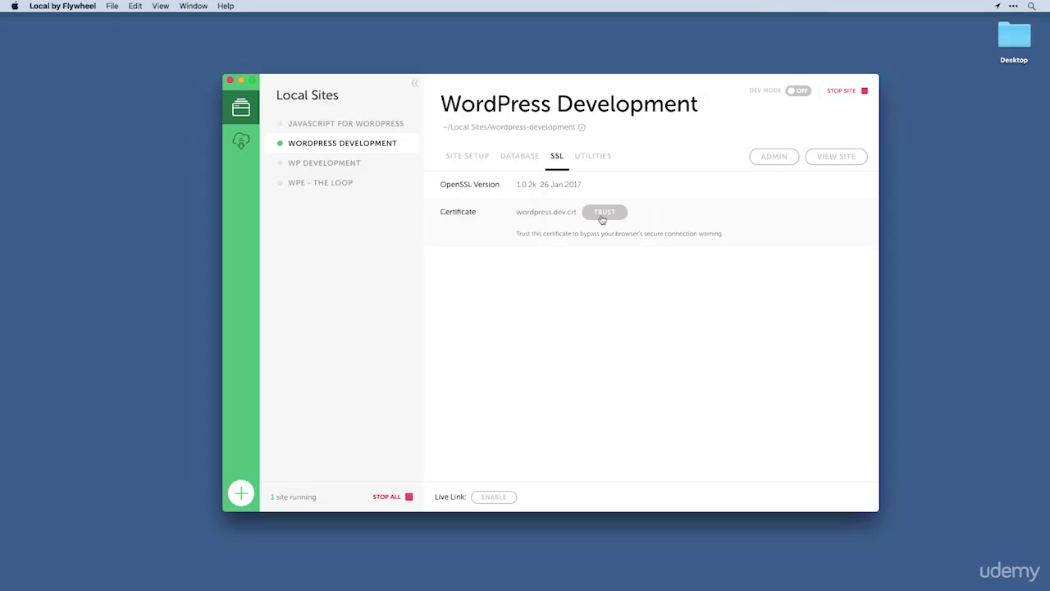
click(601, 160)
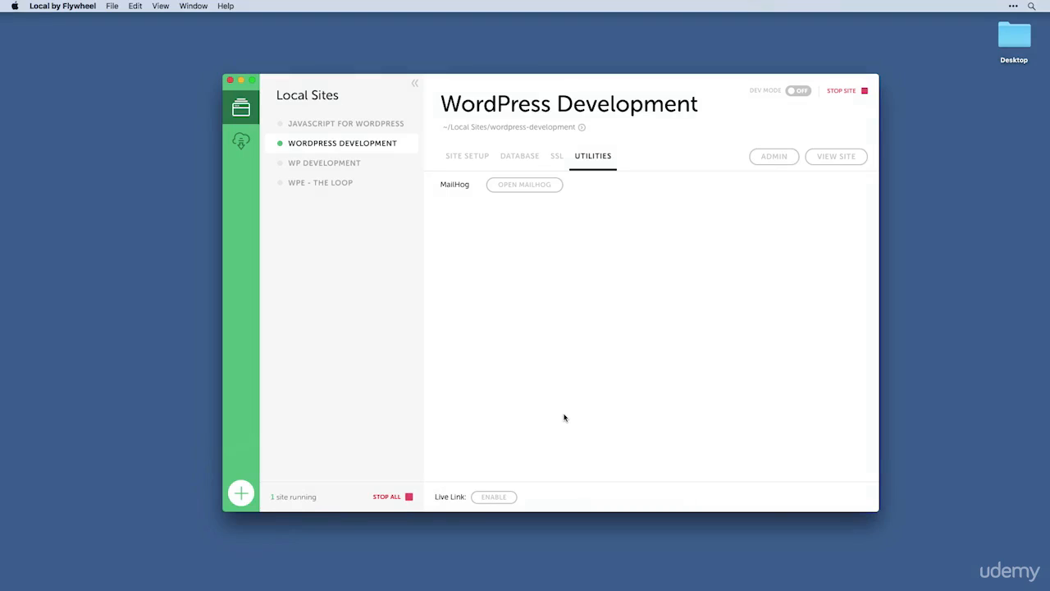
click(473, 160)
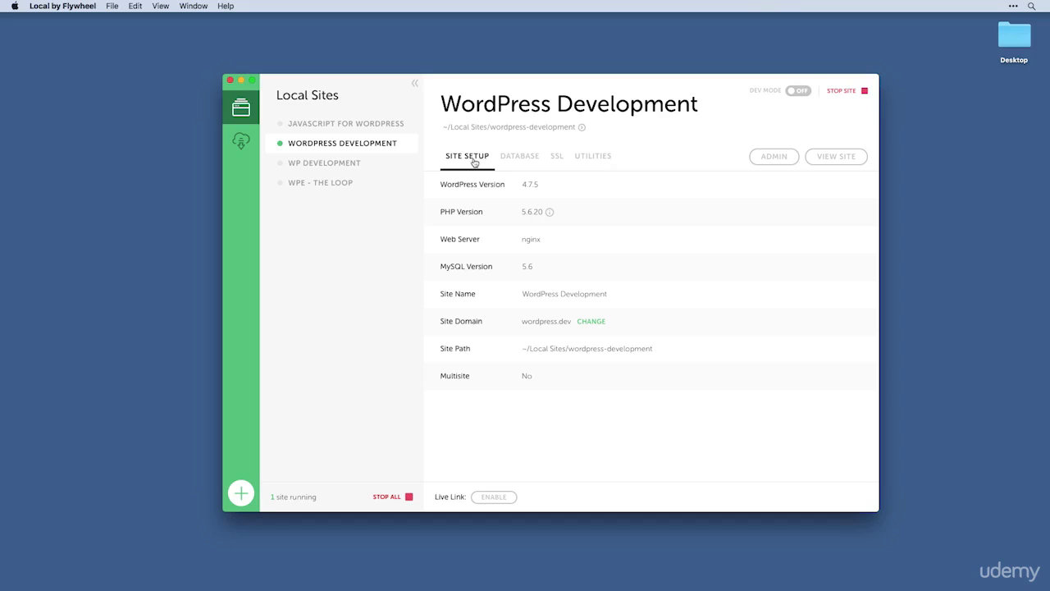
double_click(544, 323)
click(544, 324)
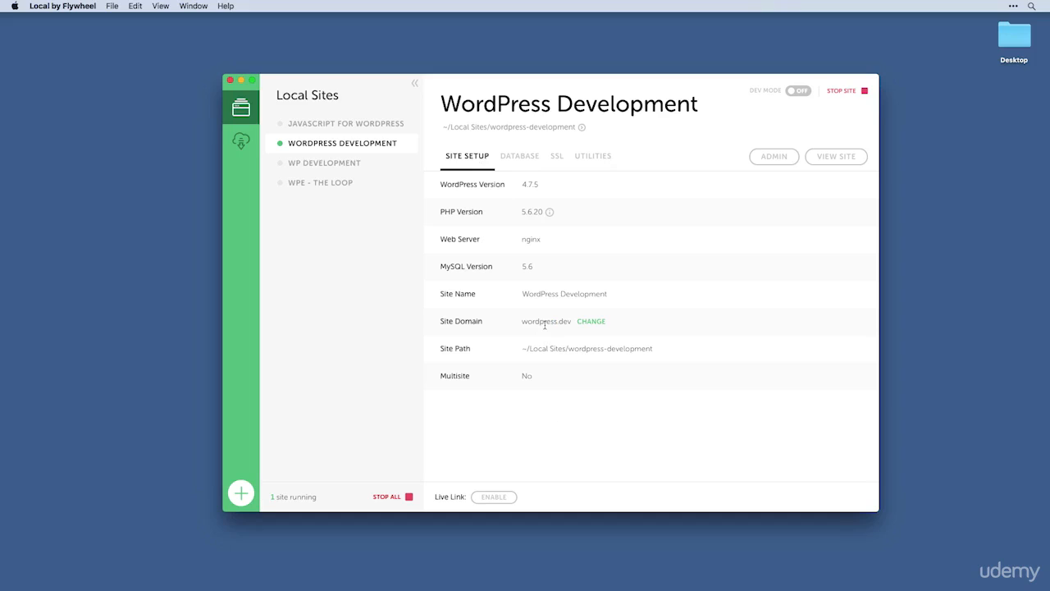